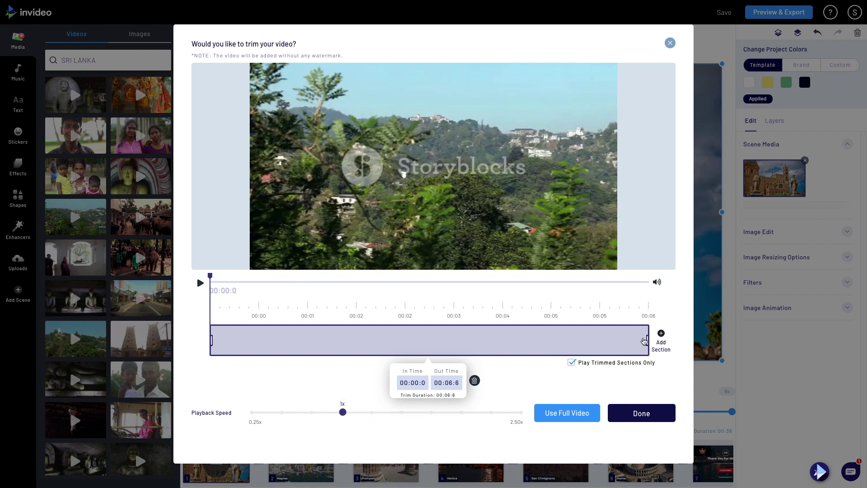
- Add the hillside clip to scene 1 with its out time at 00:06:6, and preview the scene
drag(648, 339, 655, 357)
click(639, 414)
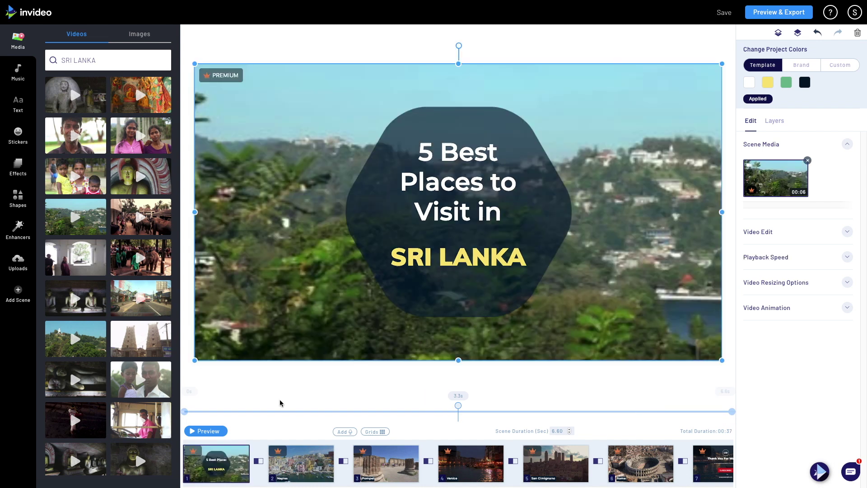
click(207, 432)
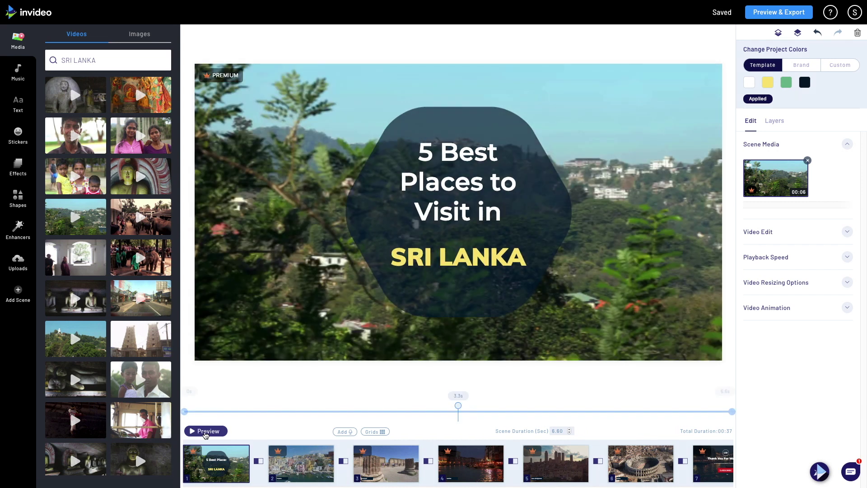
- Replace the "Naples" caption in scene 2 with "Pinnawala Elephant Orphanage"
click(305, 470)
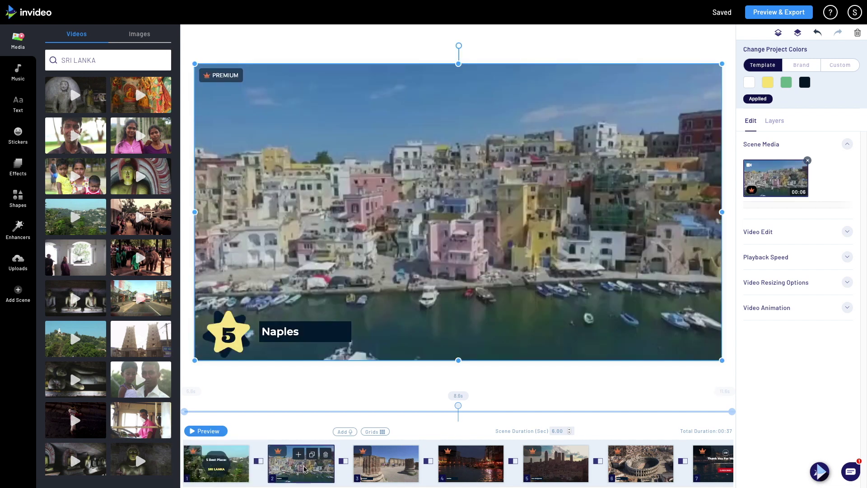
click(296, 344)
key(BackSpace)
key(BackSpace)
key(BackSpace)
key(BackSpace)
key(BackSpace)
key(BackSpace)
text(Pinnawaala Elephant Orphanage)
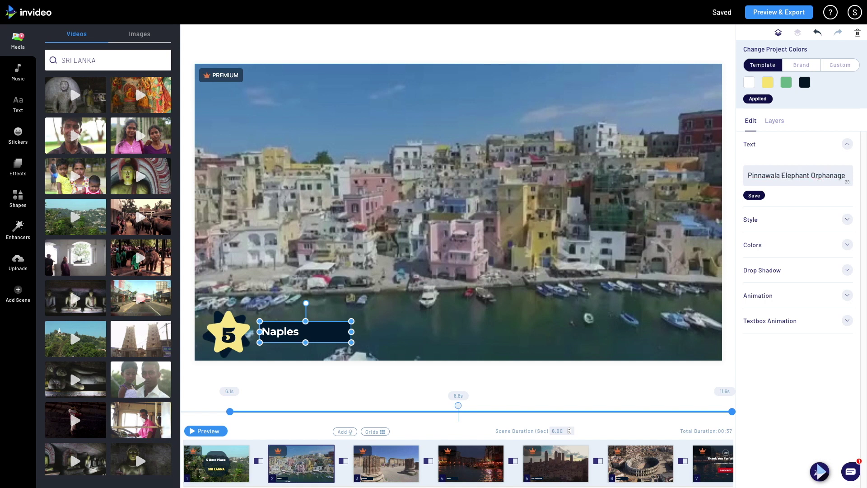
- Copy the new caption text and use it to search the stock videos for "Pinnawala Elephant Orphanage"
key(ctrl+a)
key(ctrl+c)
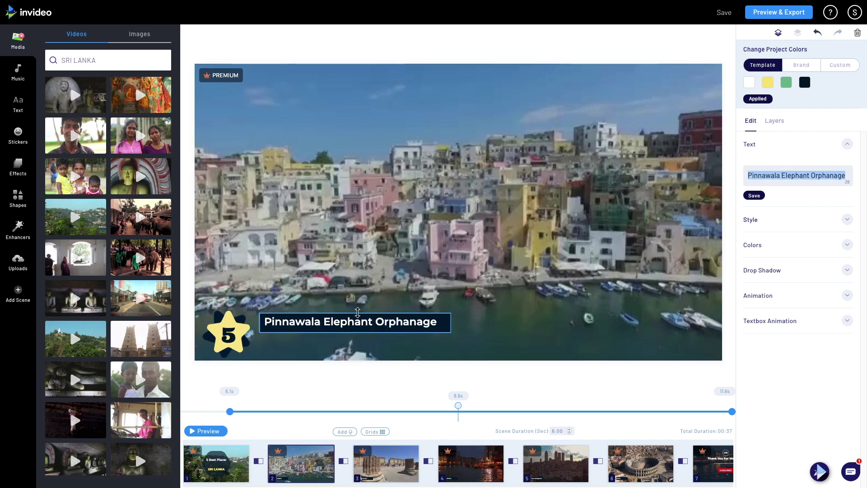
click(124, 57)
triple_click(124, 58)
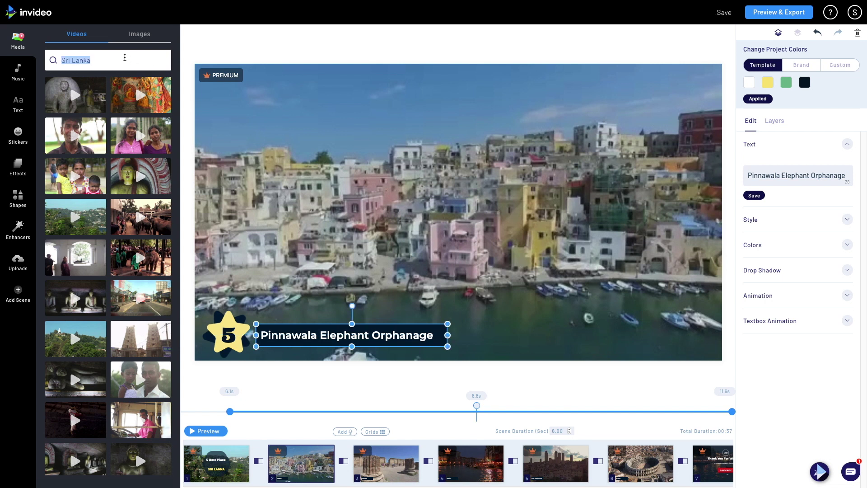
key(ctrl+v)
key(Return)
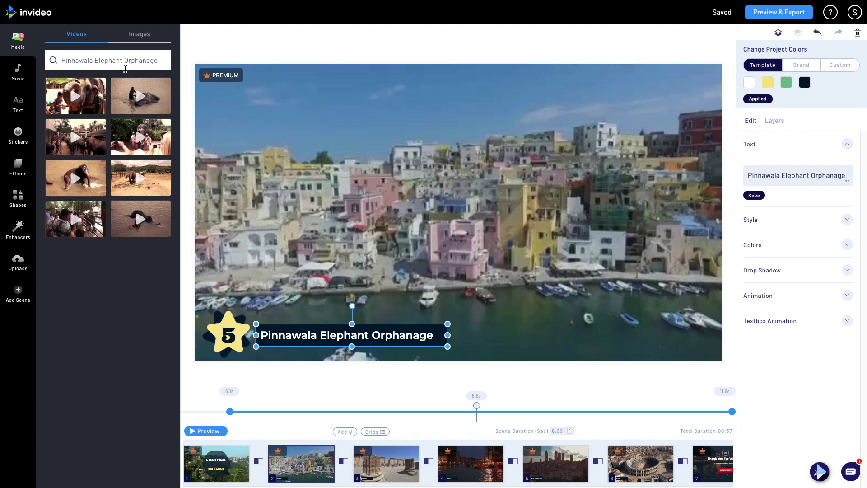
- Replace scene 2's background with the clip of elephants on sandy ground, trimmed from 00:06:8 to 00:15:3, and preview the scene
click(138, 182)
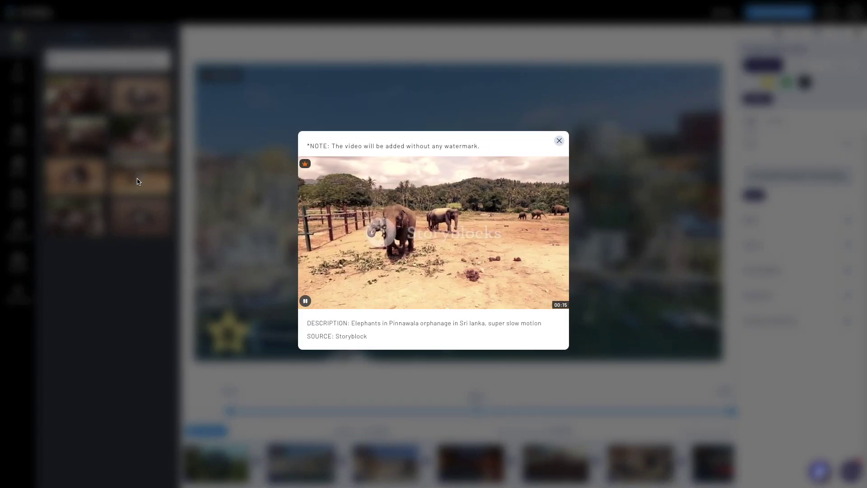
click(139, 171)
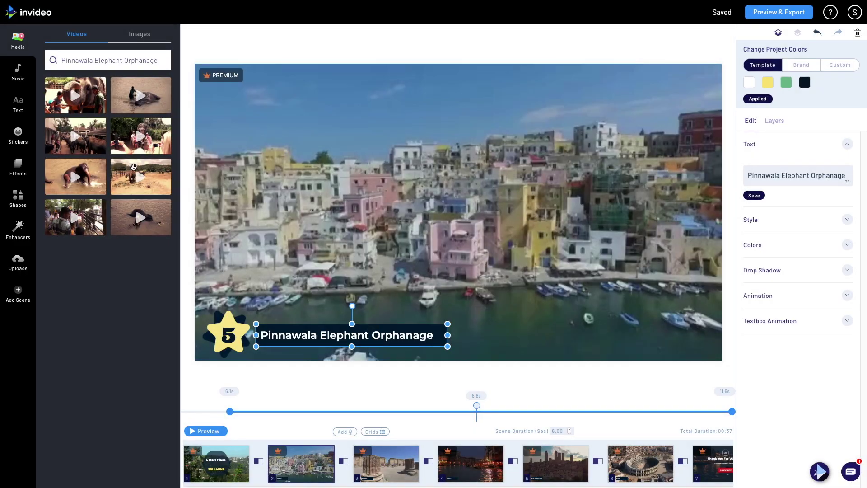
drag(134, 168, 349, 161)
click(345, 302)
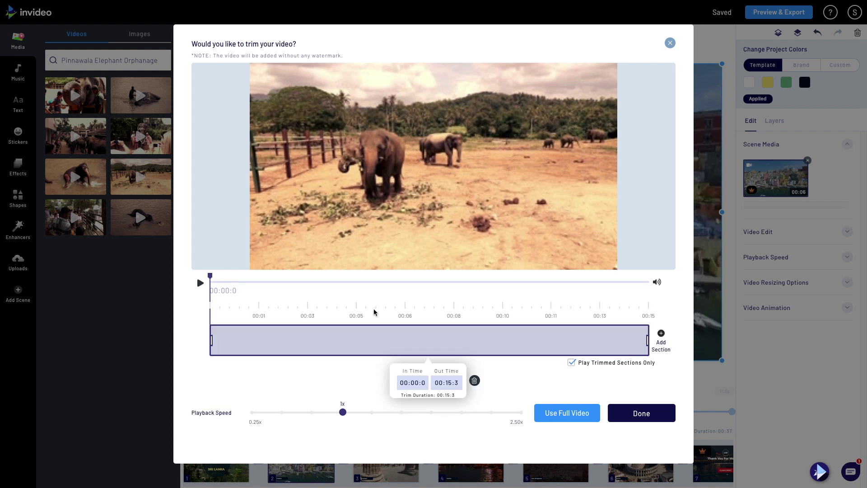
drag(211, 339, 406, 340)
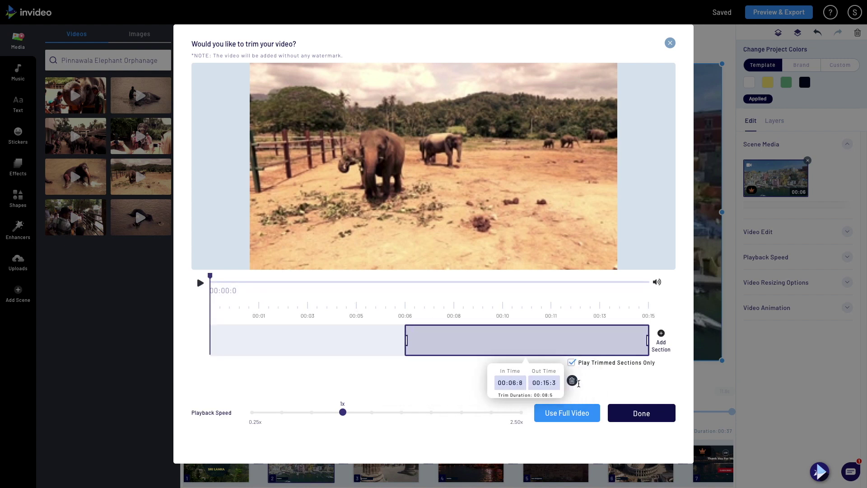
click(640, 414)
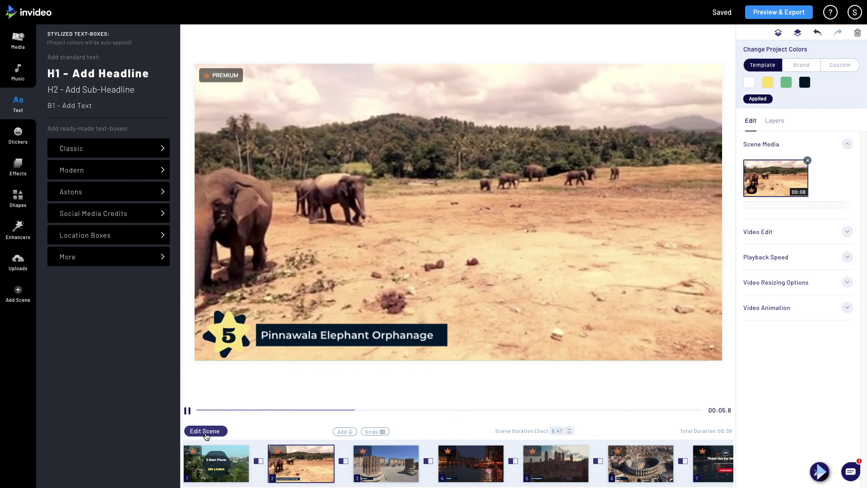
click(187, 412)
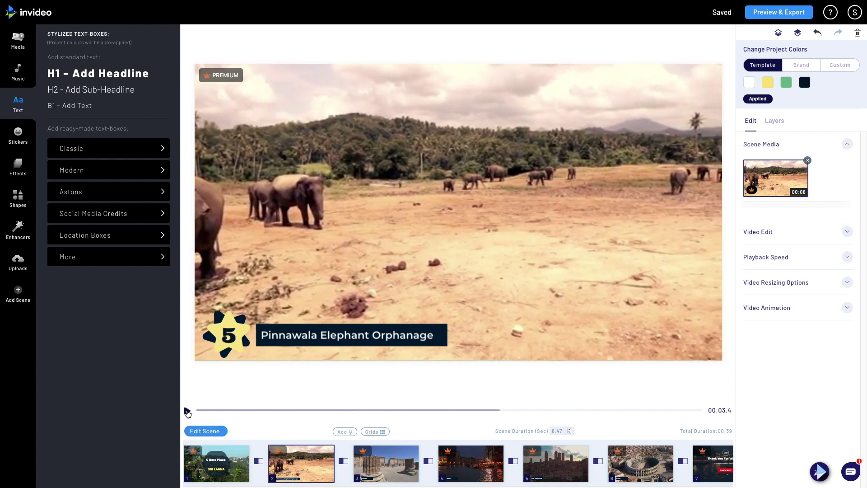
- Browse the transitions between scenes 1 and 2 and choose the Split Horizontal overlay
click(259, 462)
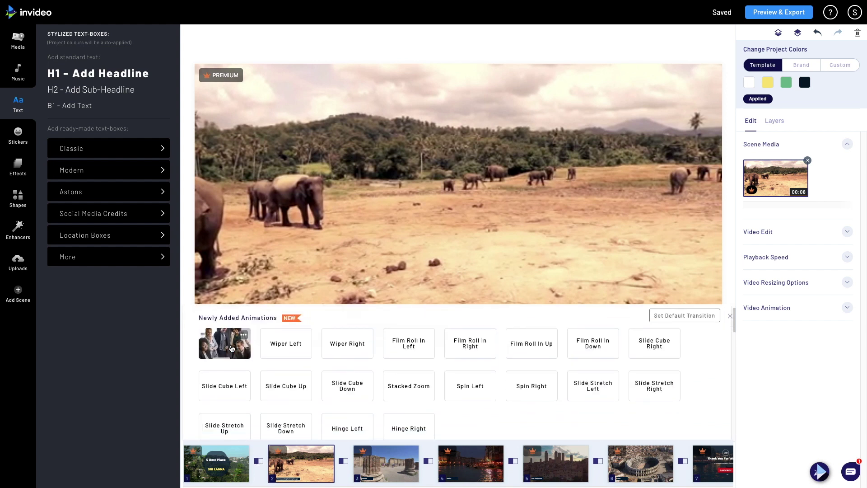
mouse_move(287, 351)
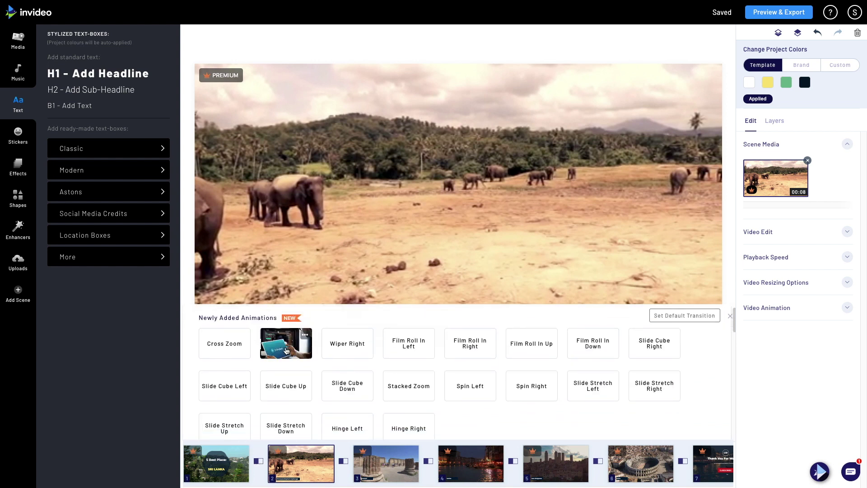
scroll(286, 351, down, 5)
mouse_move(228, 327)
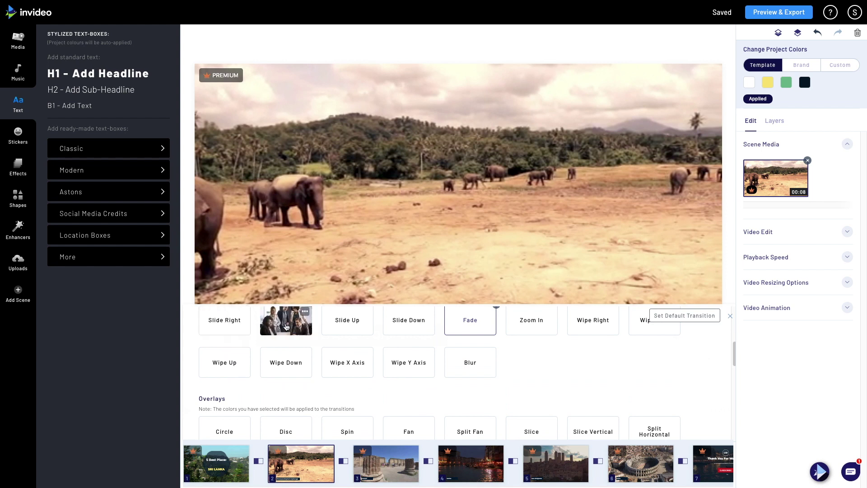
scroll(289, 398, down, 2)
mouse_move(283, 402)
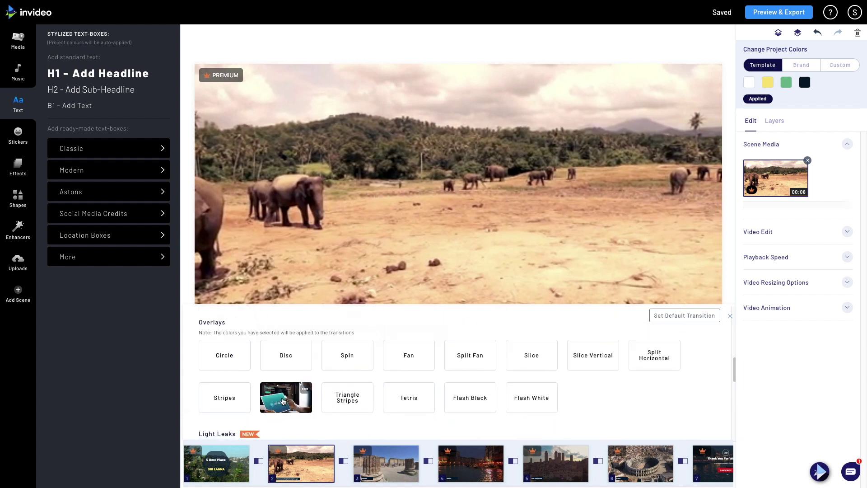
click(655, 356)
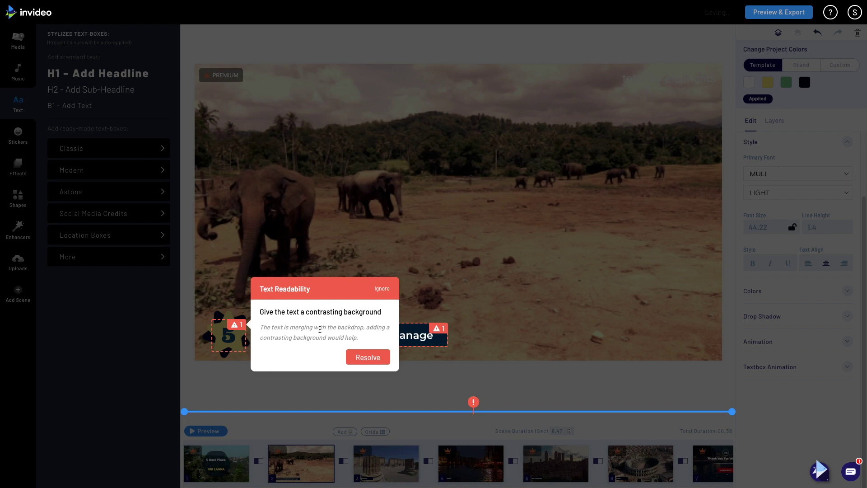
- Ignore the text readability and text box height suggestions for scene 2, and preview the scene
click(382, 290)
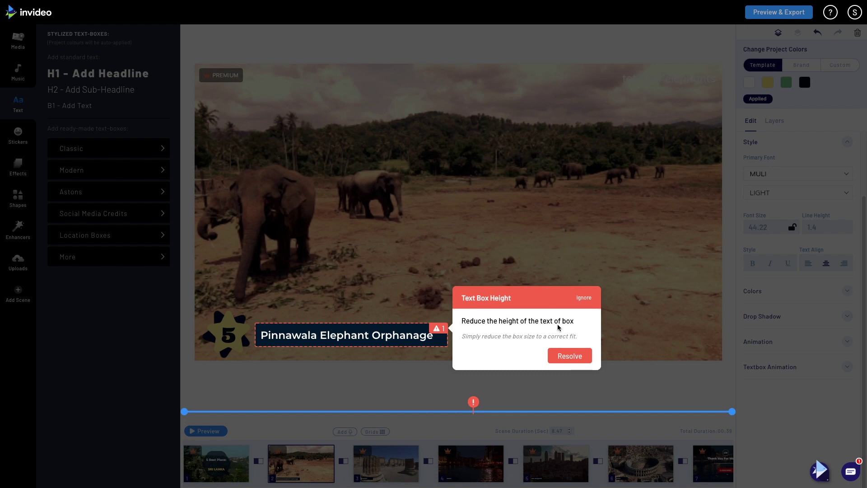
click(584, 298)
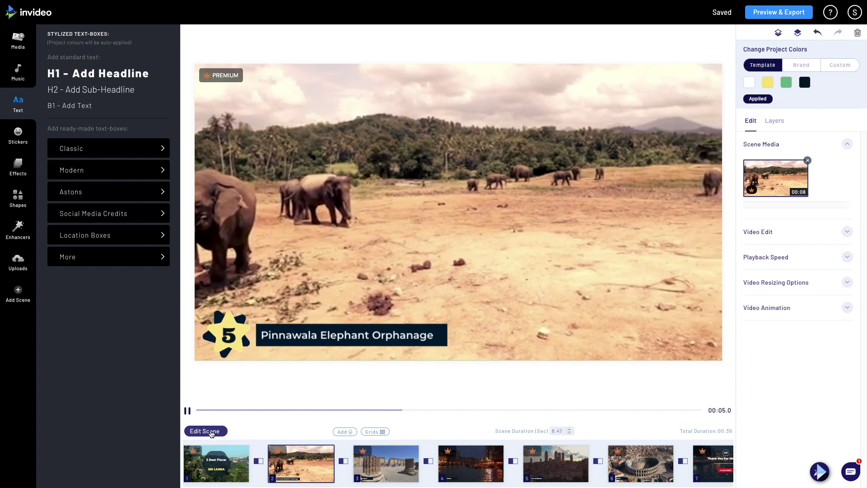
click(187, 412)
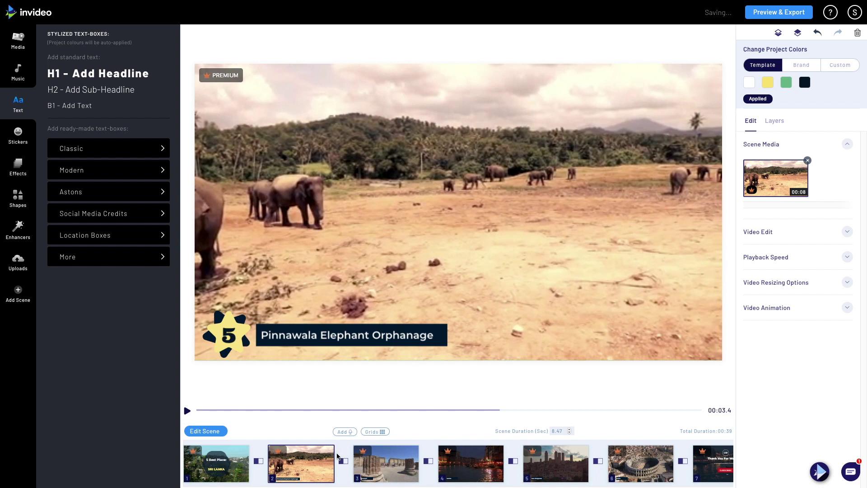
- Replace the "Pompei" caption in scene 3 with "Tooth Temple"
mouse_move(392, 471)
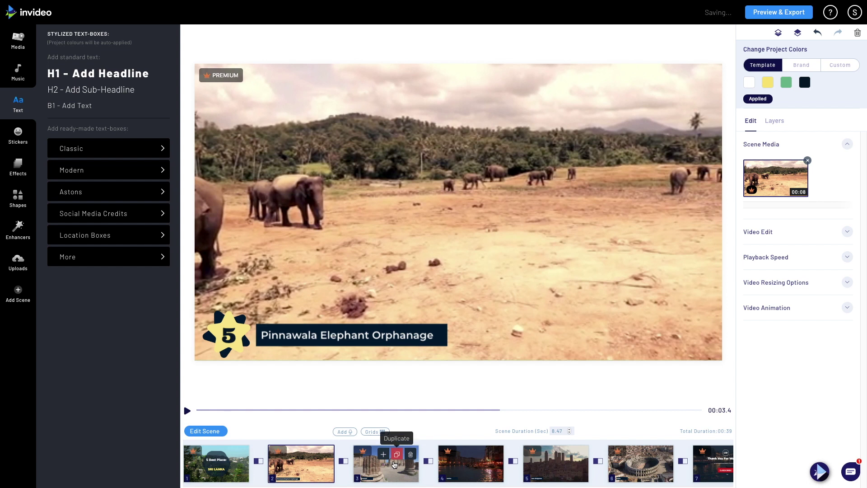
click(392, 471)
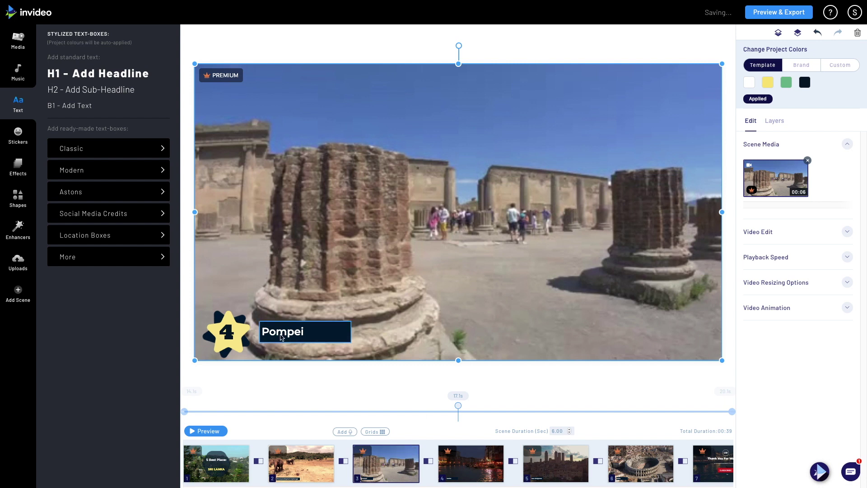
key(ctrl+a)
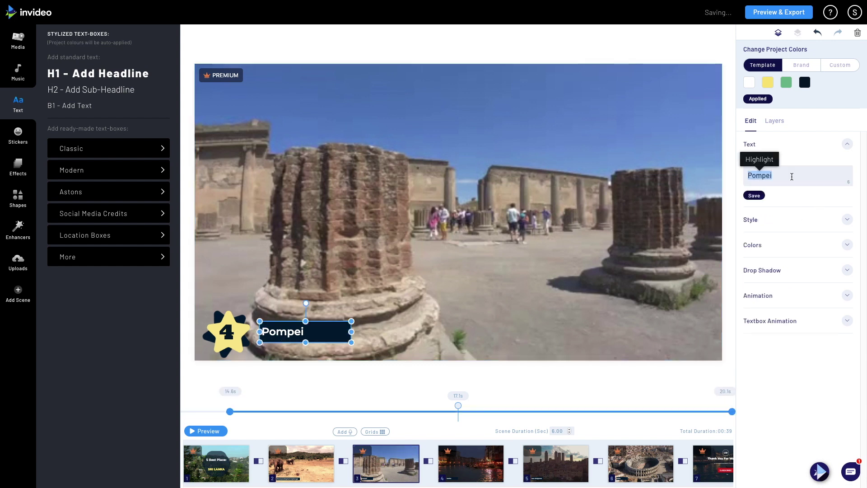
text(Tooth Temple)
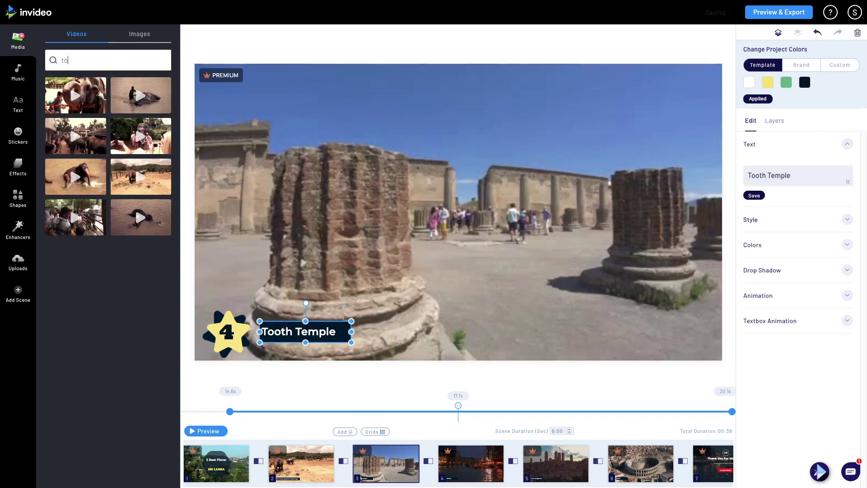
- Search the stock videos for "tooth temple, sri lanka" and replace scene 3's background with the dusk clip of the lakeside temple
text(oth temple, sri lanka)
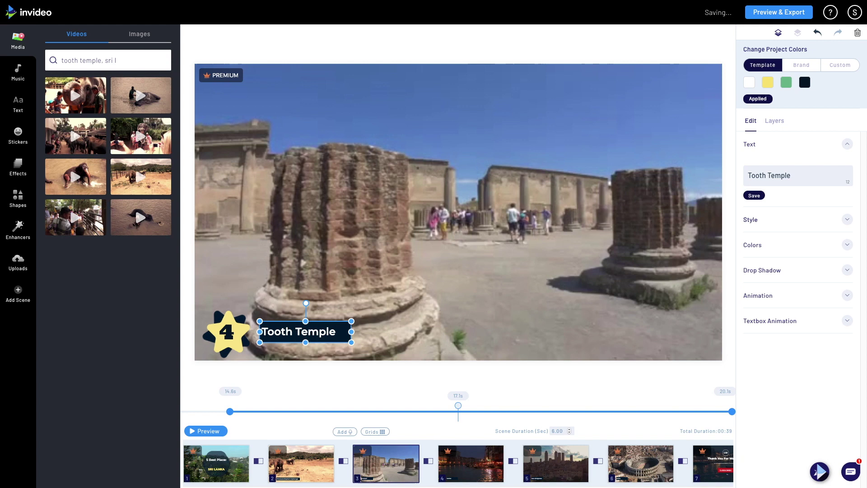
key(Return)
scroll(140, 254, down, 3)
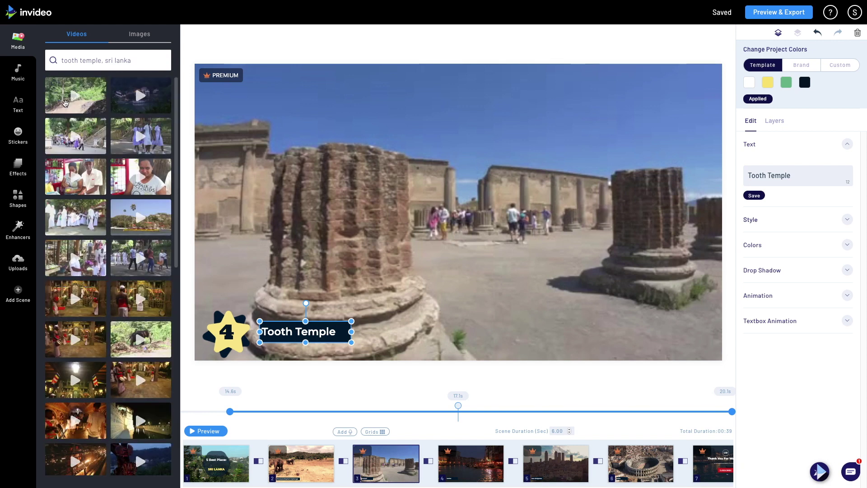
click(76, 139)
click(75, 139)
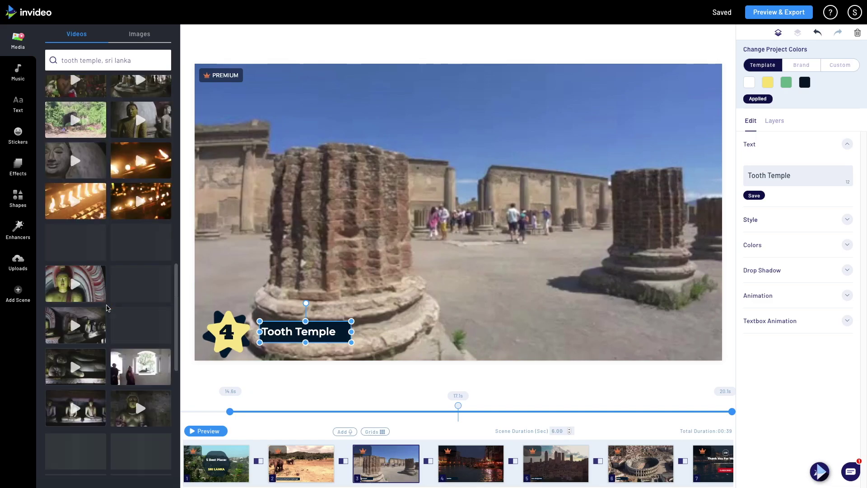
click(119, 327)
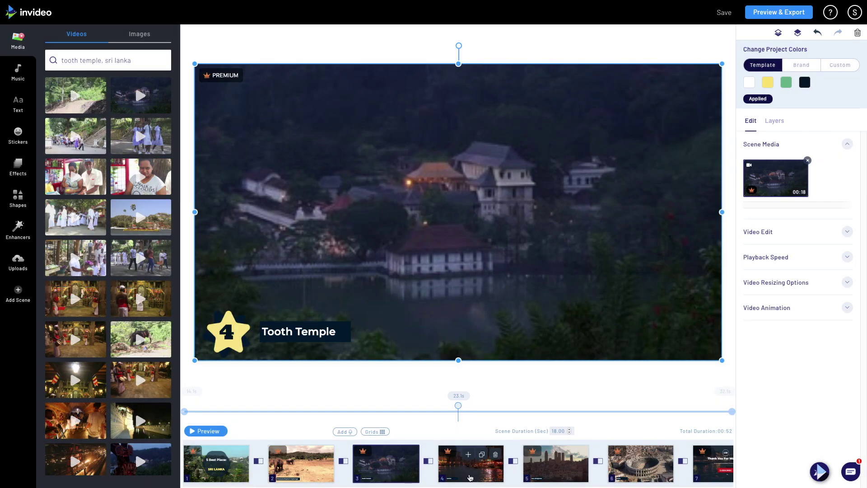
- Replace the "Venice" caption in scene 4 with "Sigiriya Rock Fort"
click(469, 463)
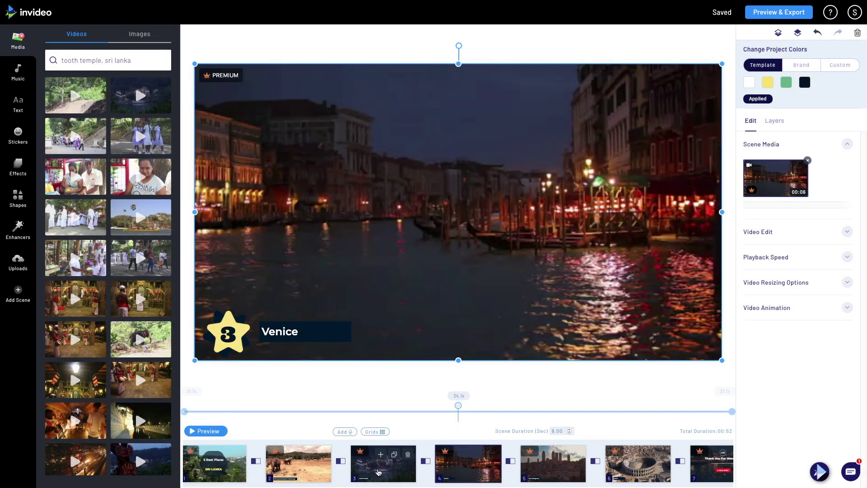
click(305, 331)
text(Sigiriya Rock Fort)
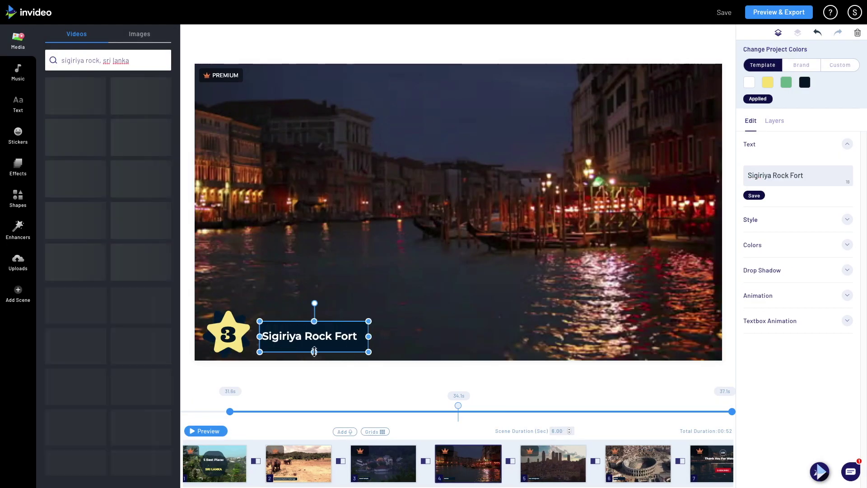
- Replace scene 4's background with the clip of a path through green lawns from the Sigiriya results, and preview it
drag(135, 368, 346, 307)
click(346, 307)
click(641, 412)
click(207, 431)
- Caption scene 5 "Yala National Park" and replace its background with the dirt-road safari clip from the stock videos
click(554, 463)
click(311, 336)
text(Yala National Park)
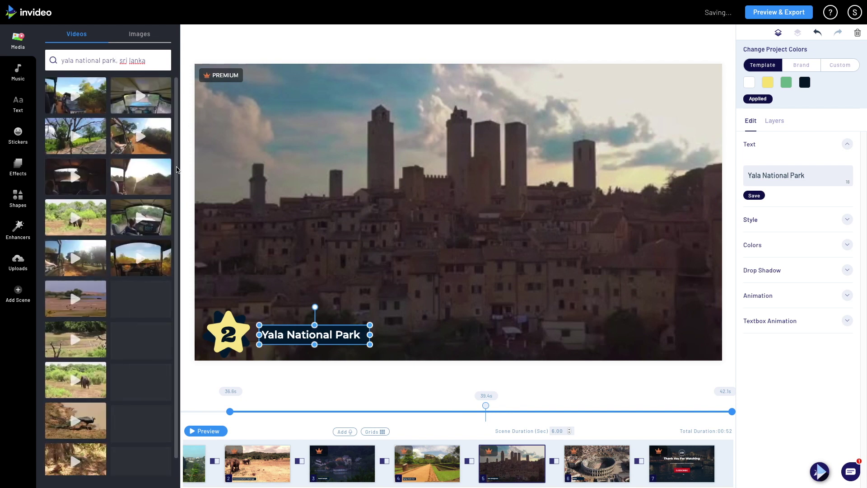
click(140, 138)
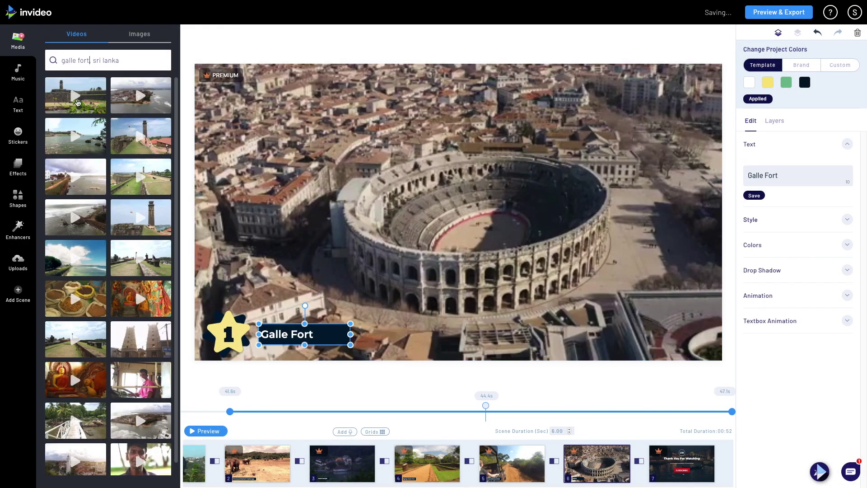
- Replace the background of the "Galle Fort" scene with the aerial coastal town clip, and open the closing "Thank You For Watching" scene
click(78, 103)
click(327, 316)
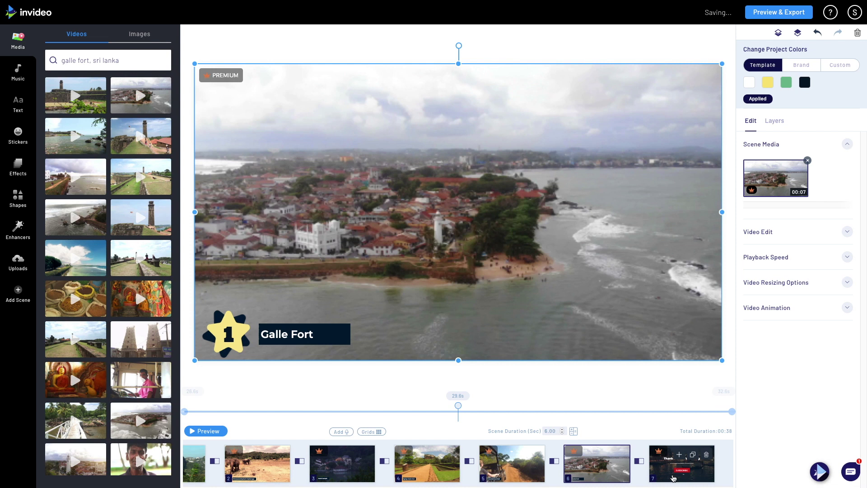
click(674, 478)
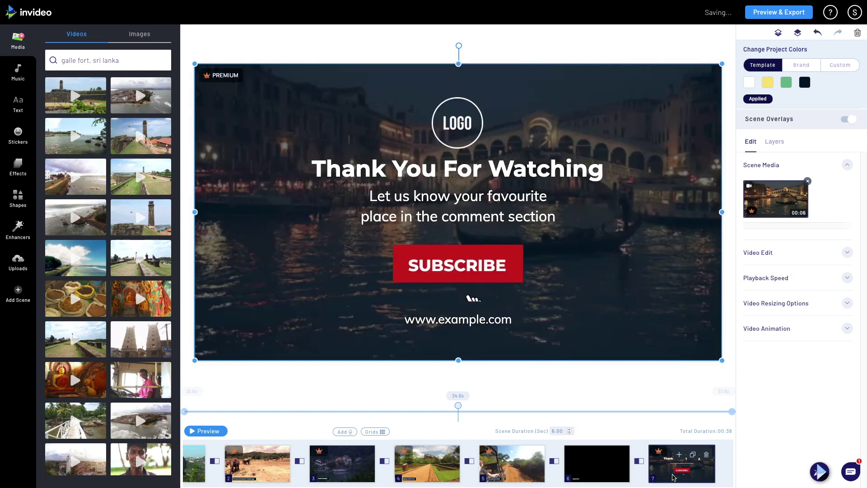